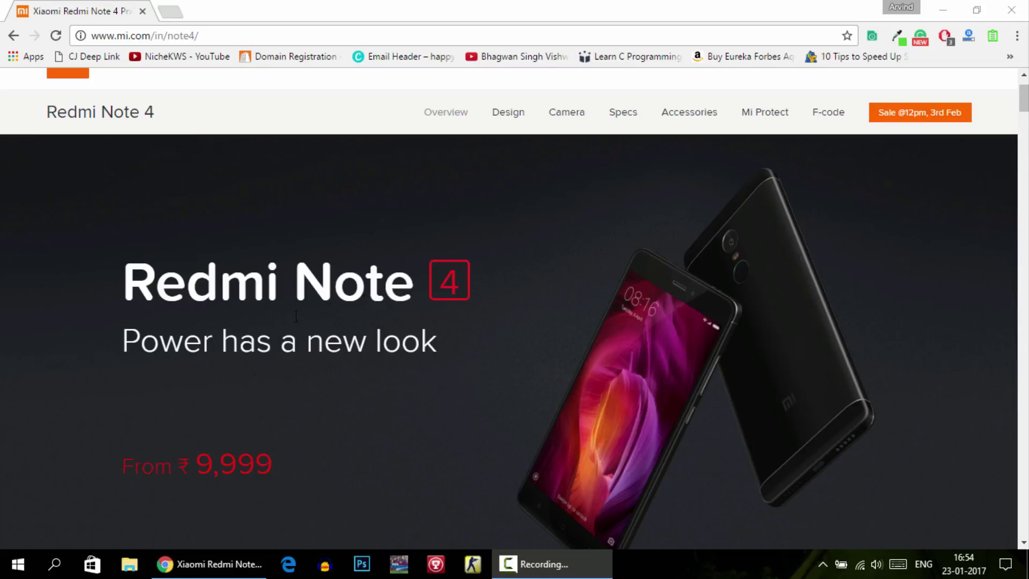
Step: Browse the Redmi Note 4 page and briefly highlight its 4100mAh battery label
scroll(627, 280, "down", 10)
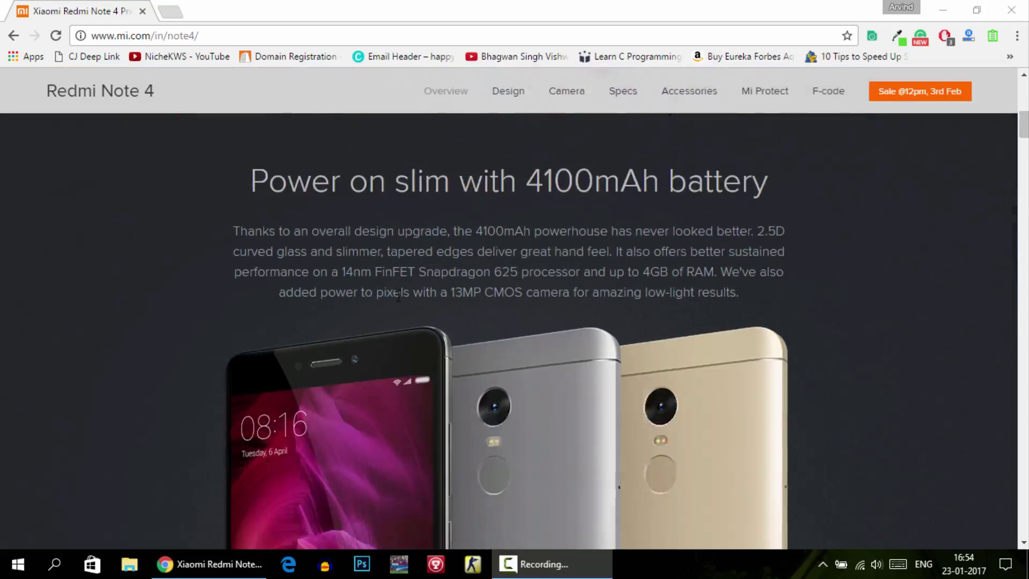
scroll(60, 313, "up", 10)
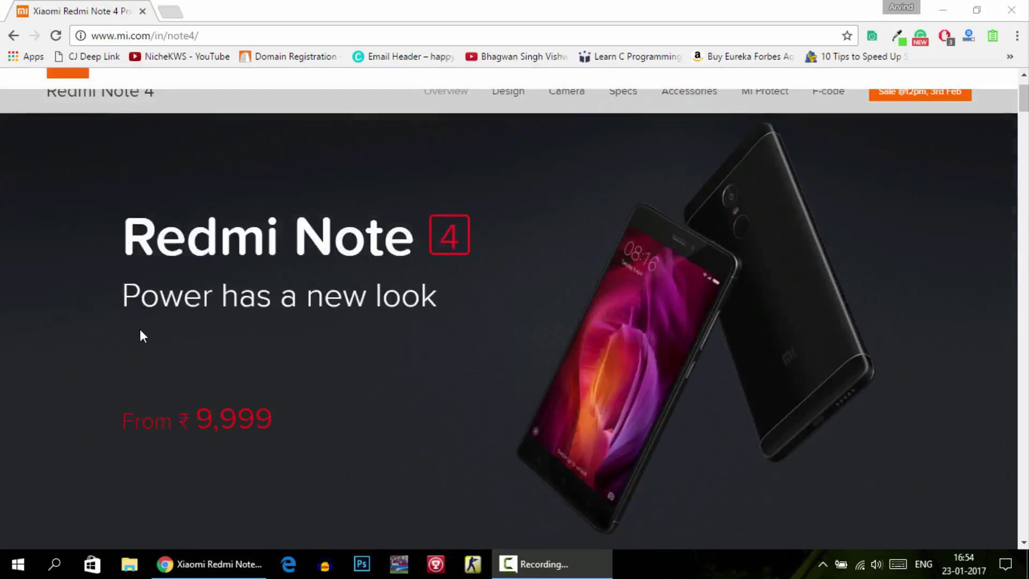
scroll(140, 330, "down", 15)
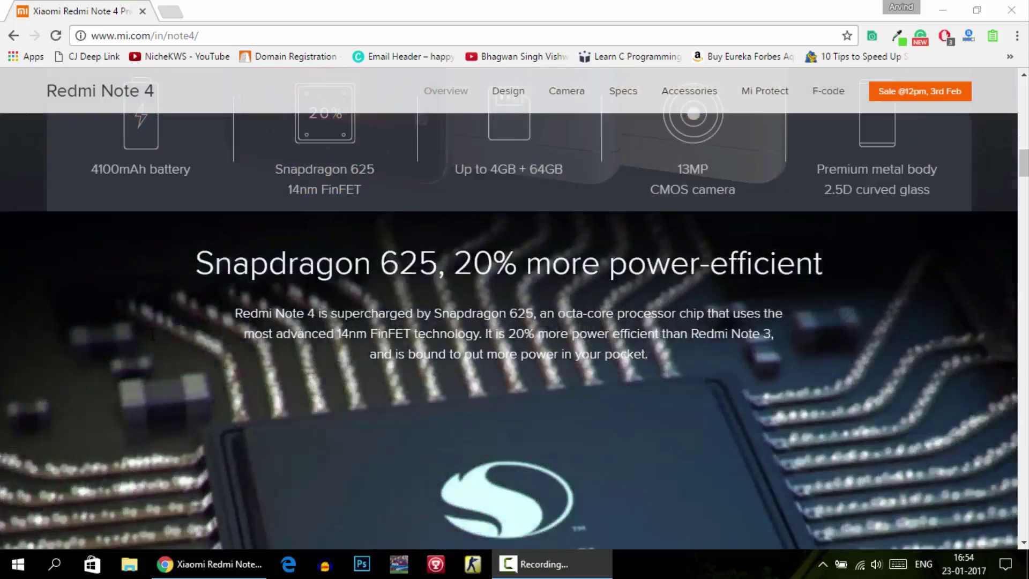
scroll(151, 335, "down", 10)
scroll(151, 335, "up", 8)
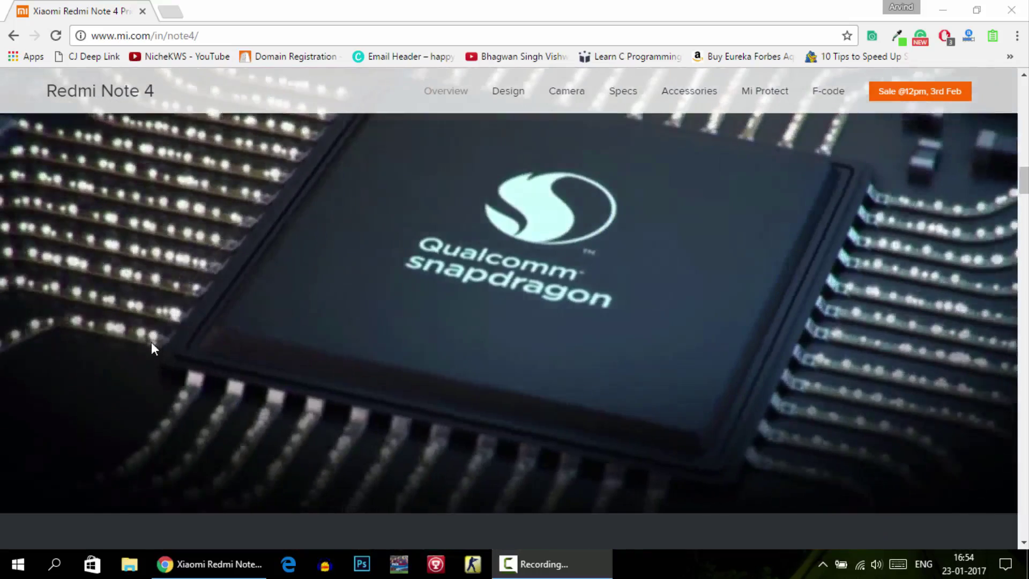
scroll(152, 347, "up", 6)
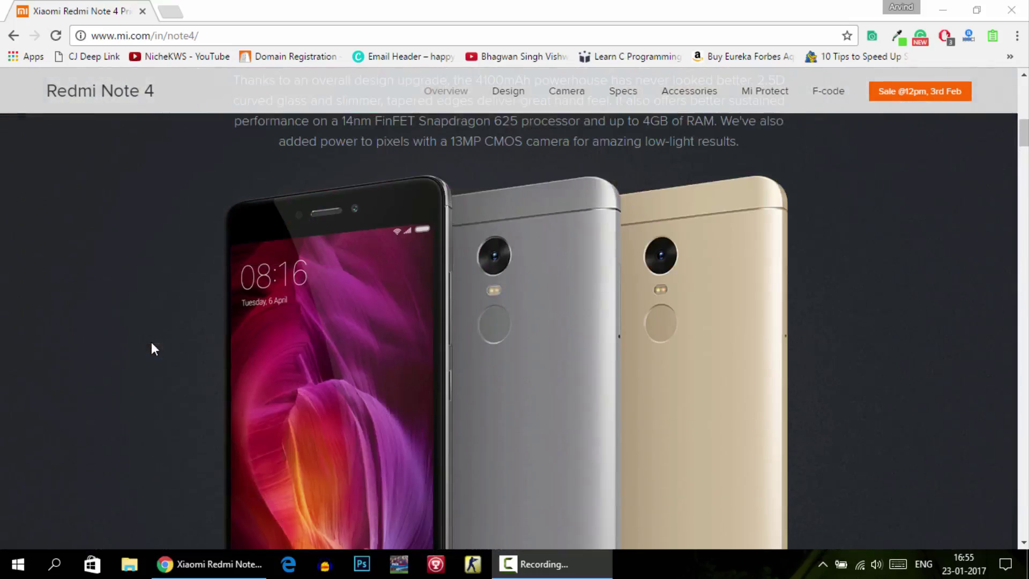
scroll(151, 345, "down", 7)
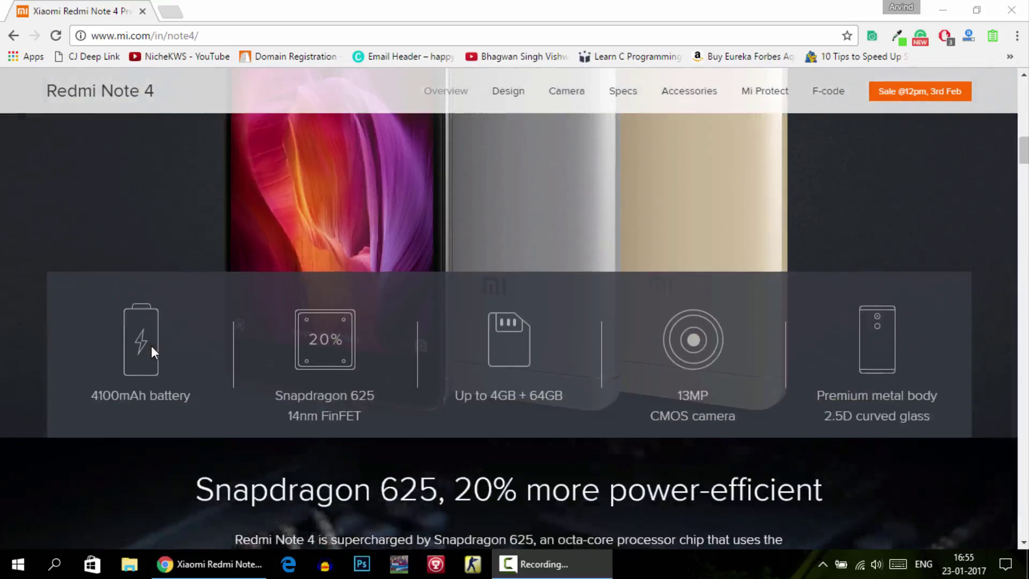
scroll(153, 368, "up", 8)
scroll(153, 365, "up", 4)
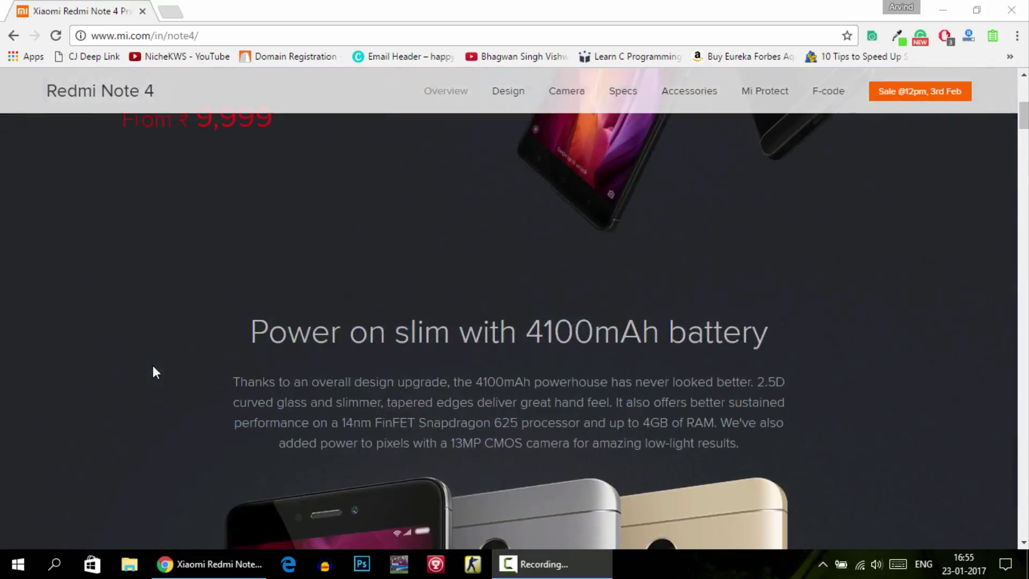
scroll(152, 364, "down", 4)
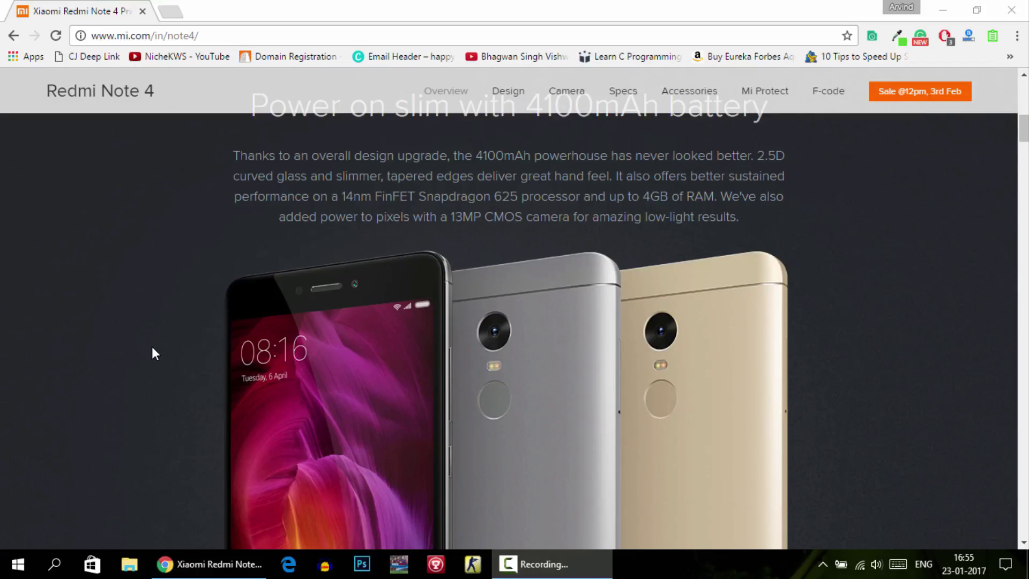
scroll(151, 350, "down", 5)
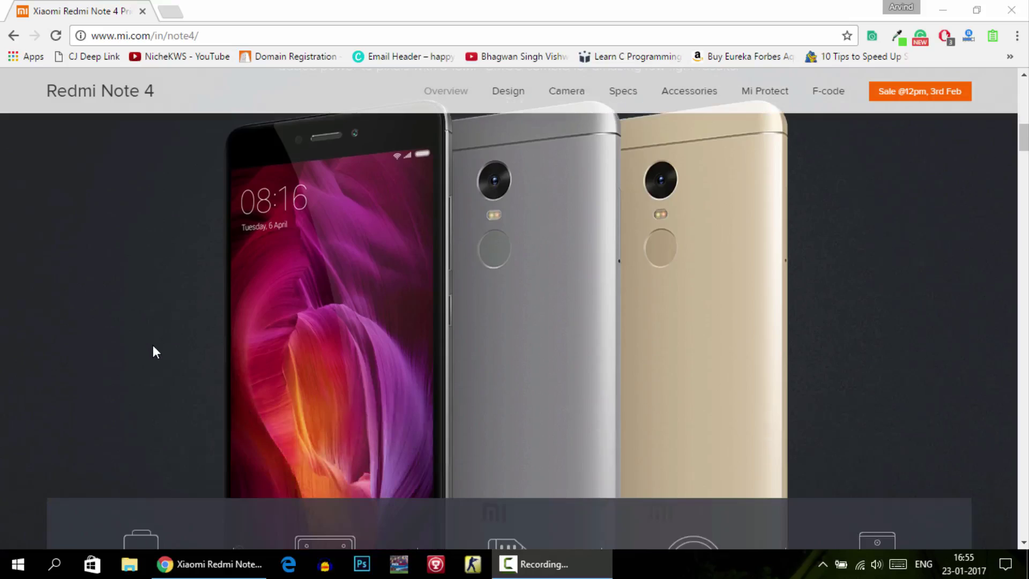
scroll(153, 347, "up", 2)
scroll(154, 347, "down", 1)
scroll(150, 348, "down", 3)
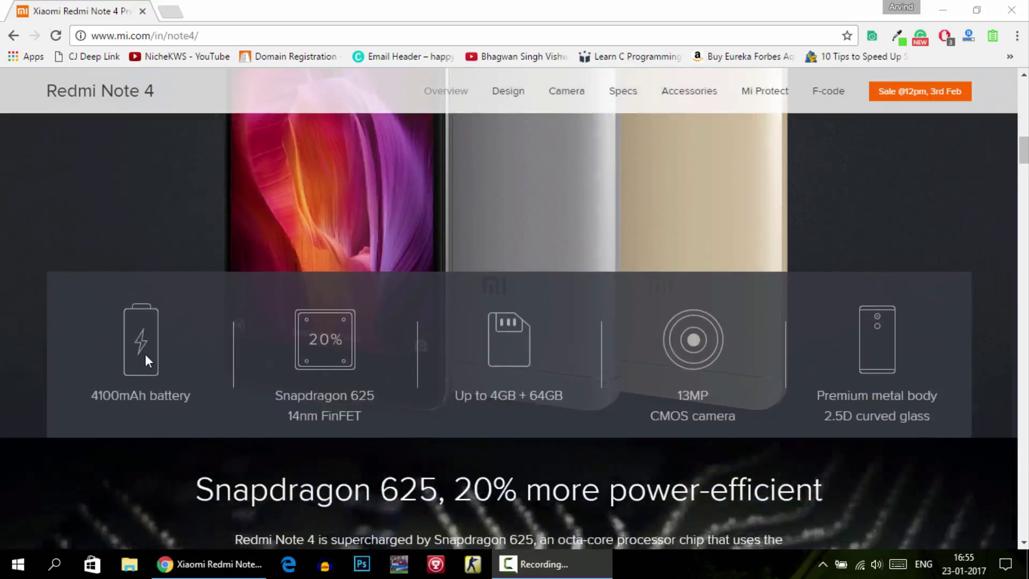
scroll(89, 327, "up", 1)
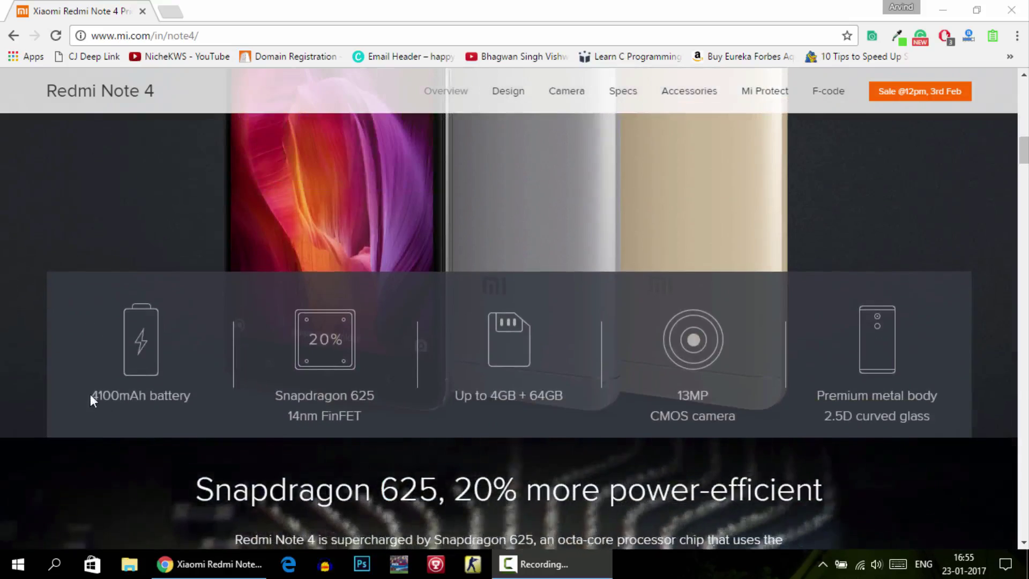
left_click_drag(98, 395, 154, 394)
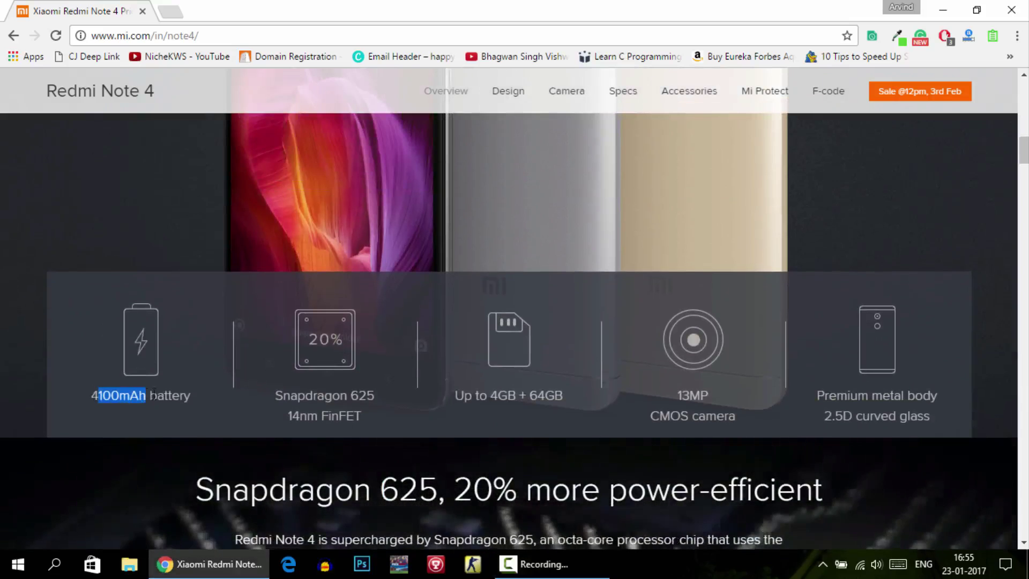
left_click(225, 397)
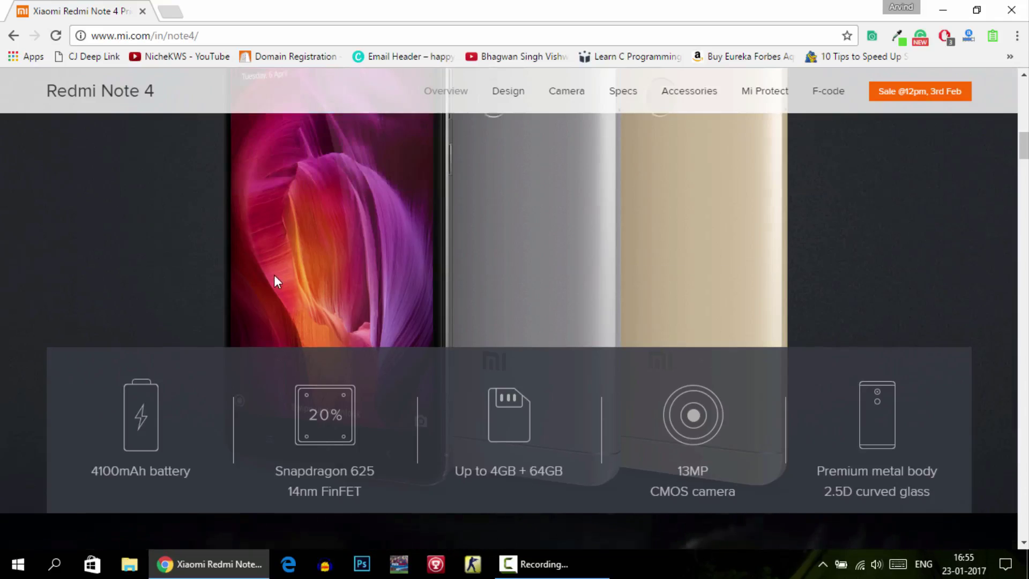
Step: From Chrome's Extensions page, follow 'Get more extensions' to the Web Store catalogue
scroll(275, 273, "up", 5)
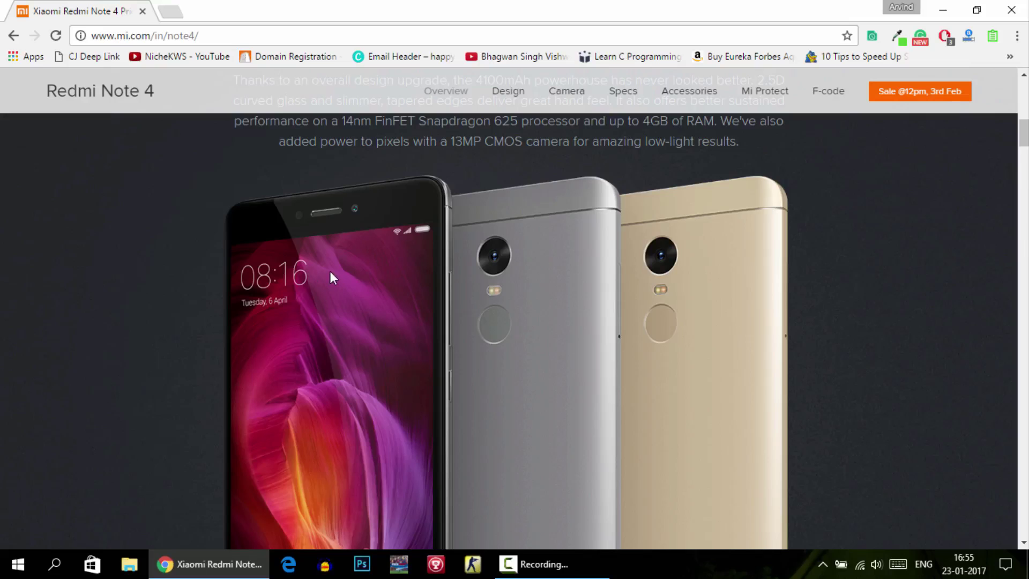
scroll(329, 271, "up", 3)
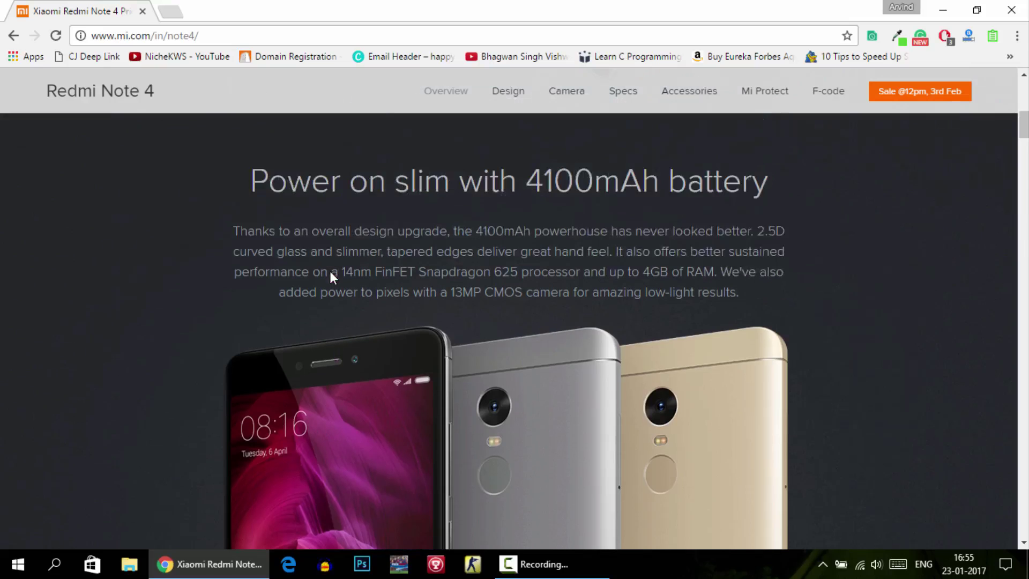
scroll(332, 272, "down", 3)
scroll(582, 255, "up", 10)
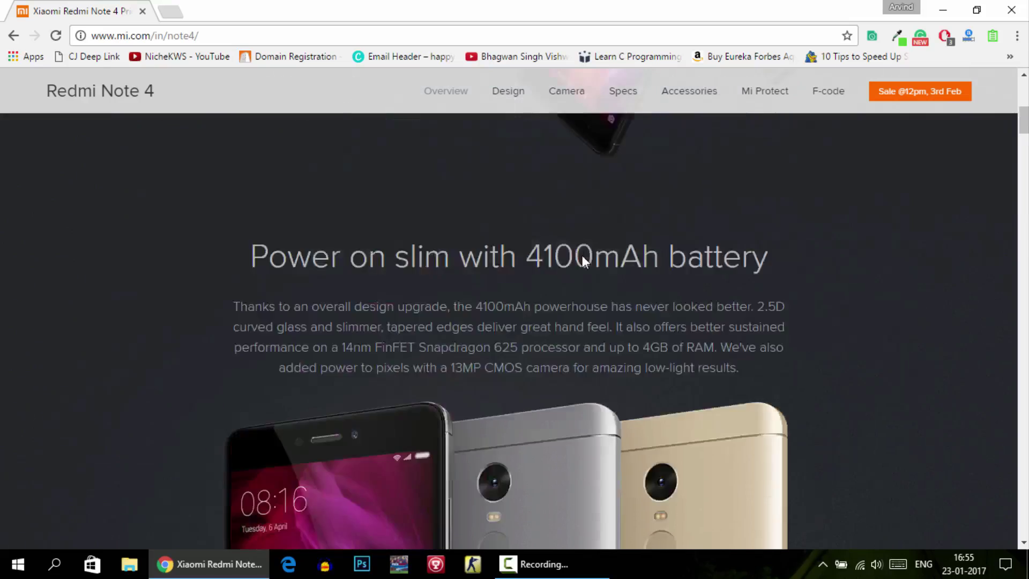
scroll(577, 259, "down", 1)
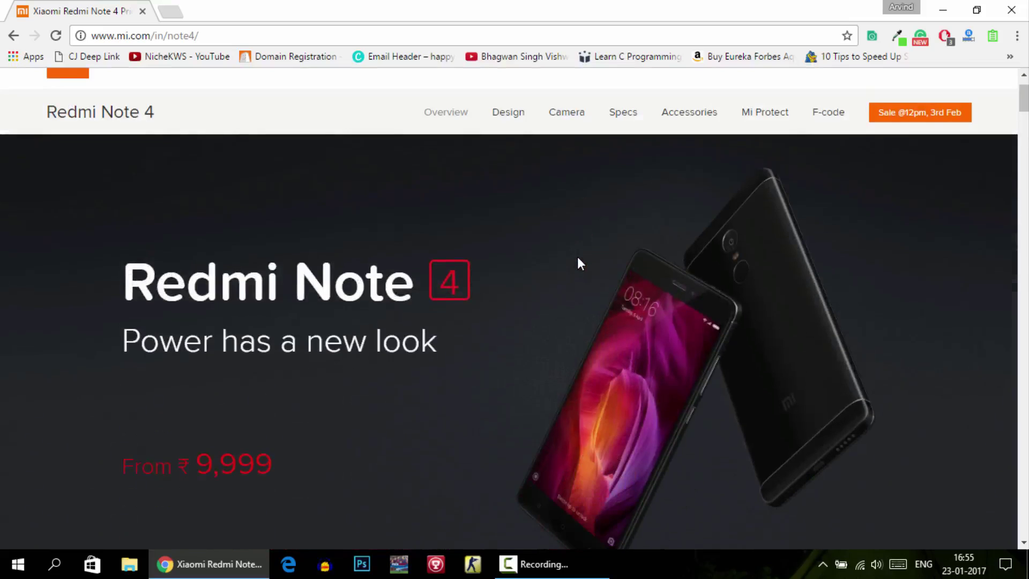
scroll(577, 258, "down", 2)
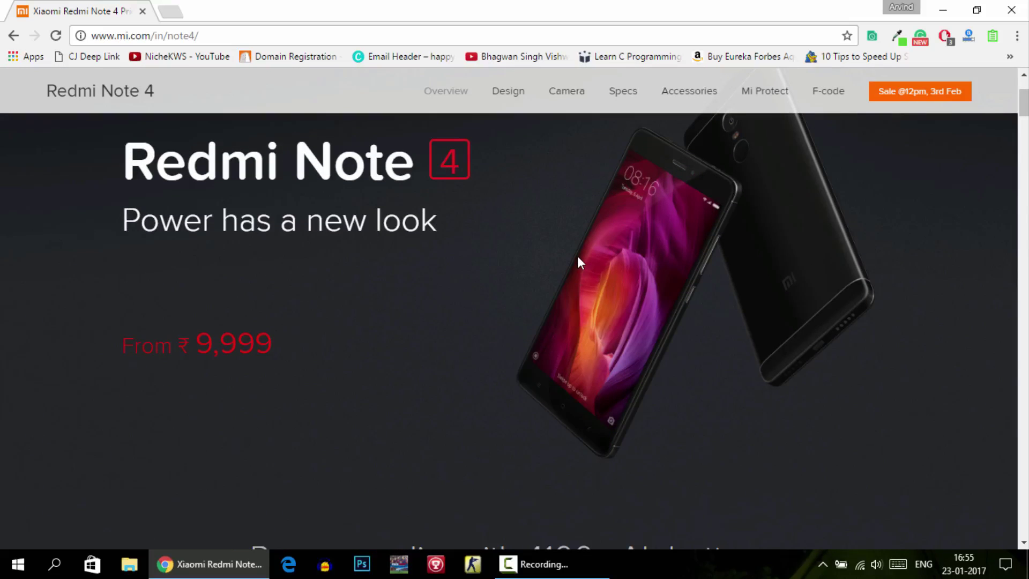
left_click(1016, 35)
mouse_move(896, 262)
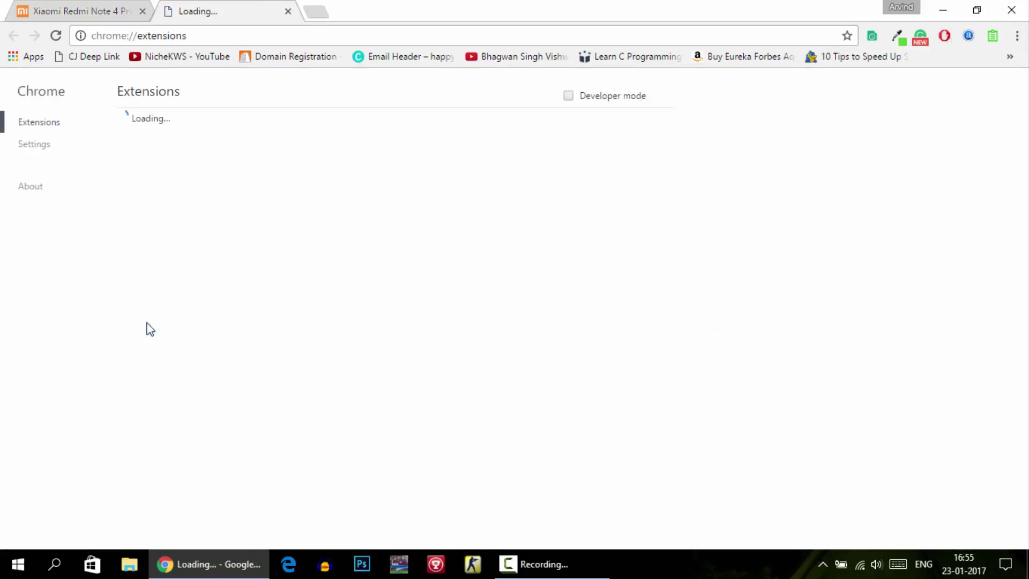
scroll(171, 407, "down", 10)
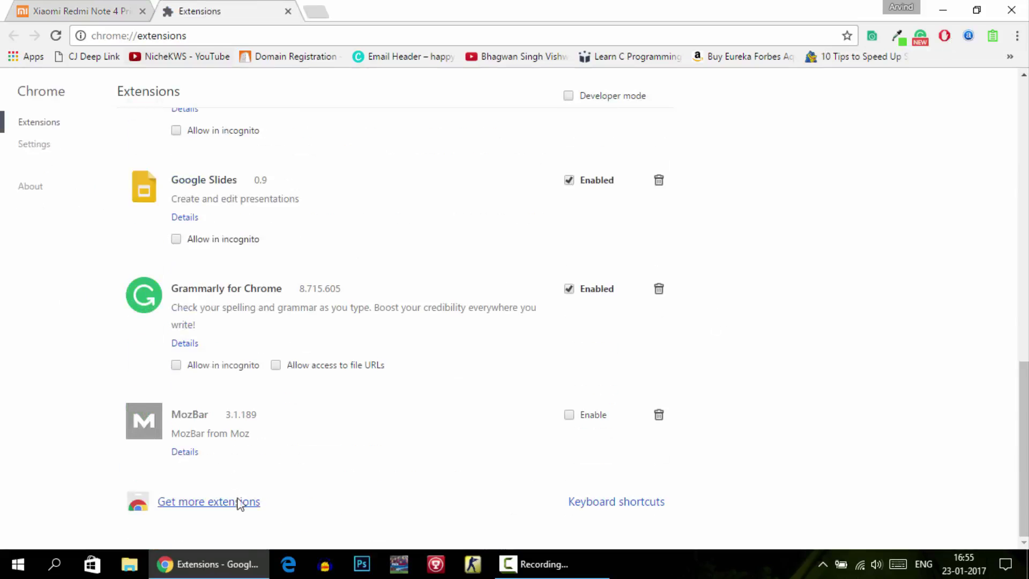
left_click(217, 503)
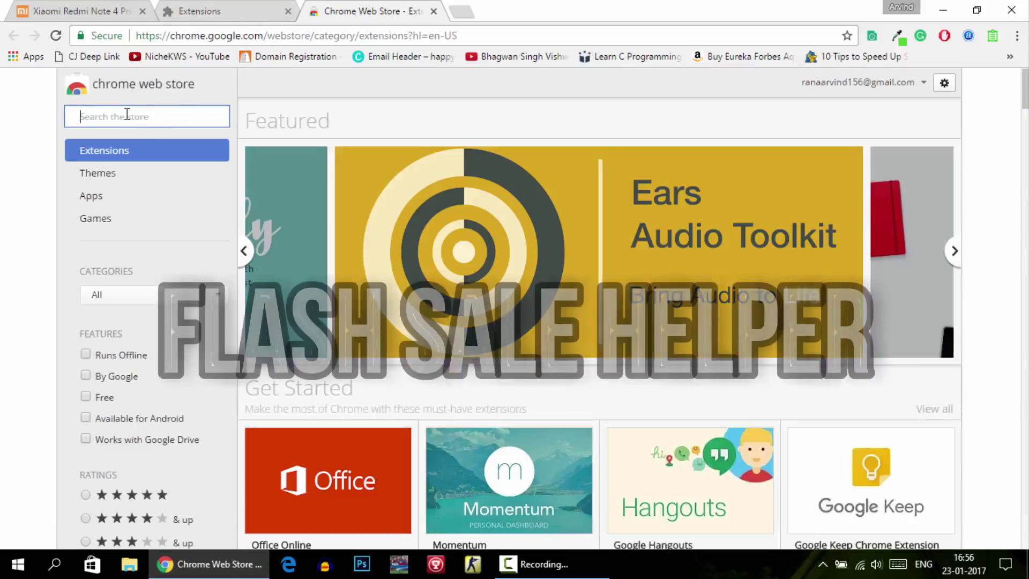
Step: Search the Web Store for 'Flash Sale Helper', see it is ADDED, then close the Web Store and Extensions tabs
type("Flash Sale Helper")
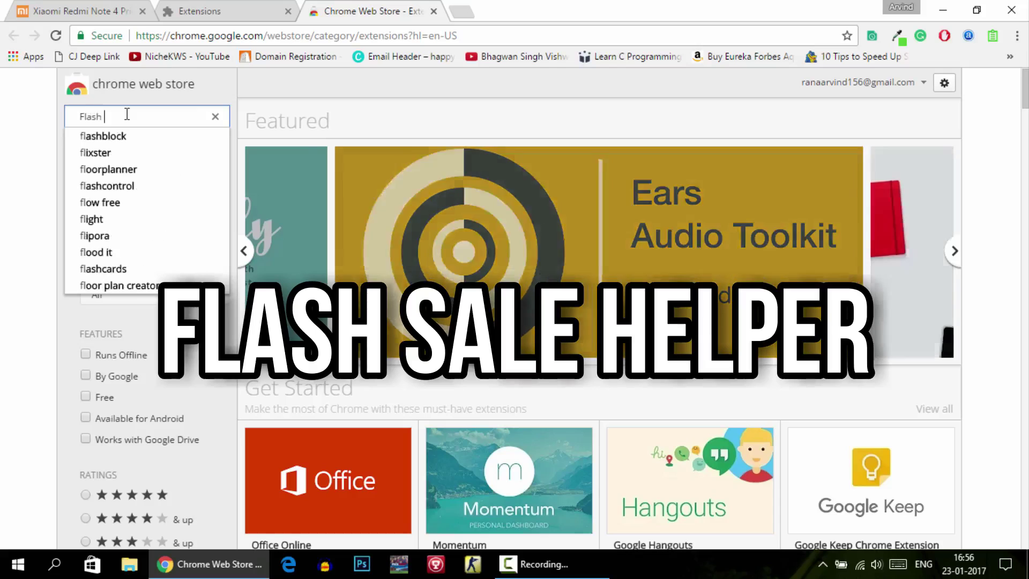
key("Return")
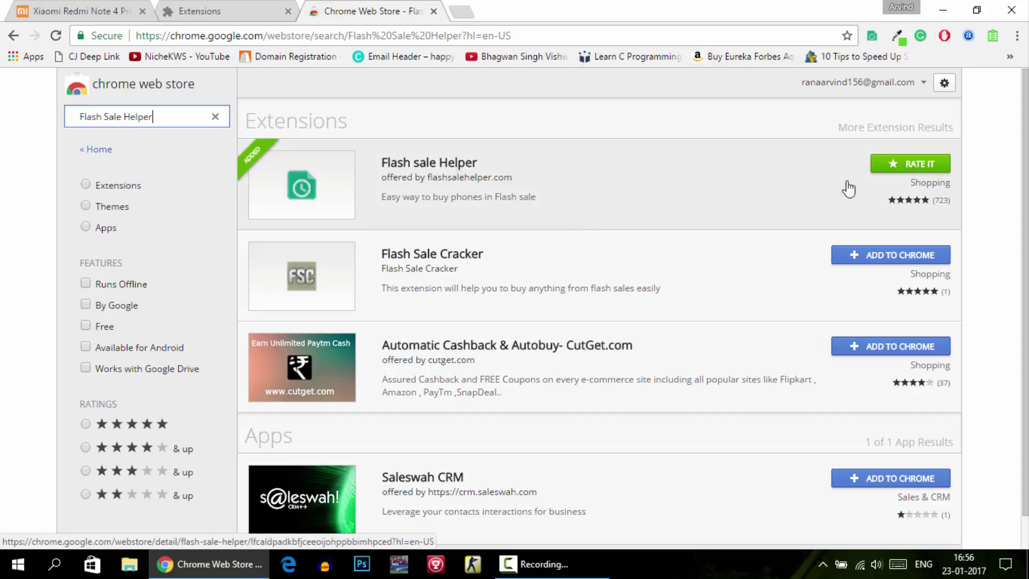
left_click(434, 12)
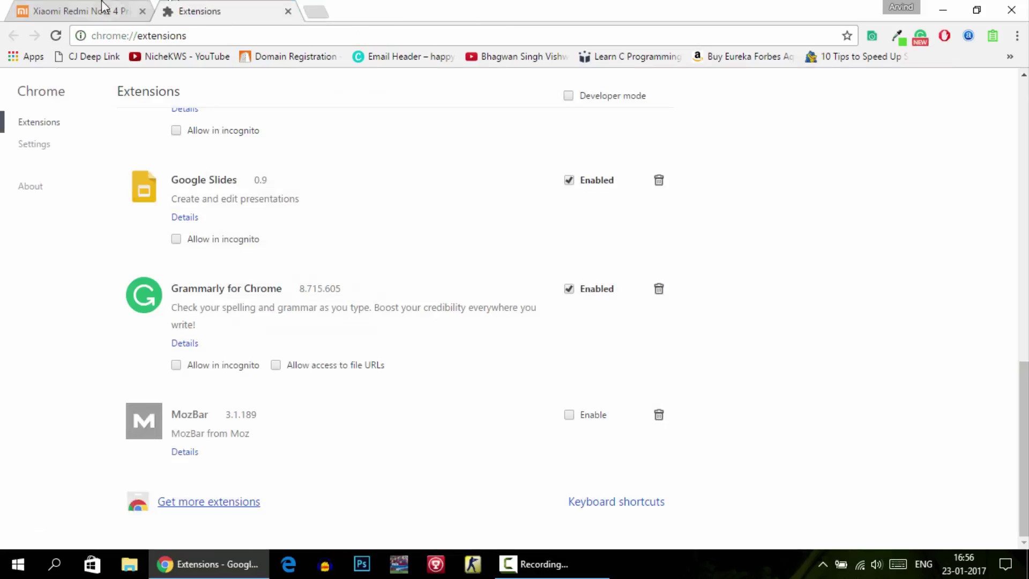
left_click(288, 11)
key("ctrl+w")
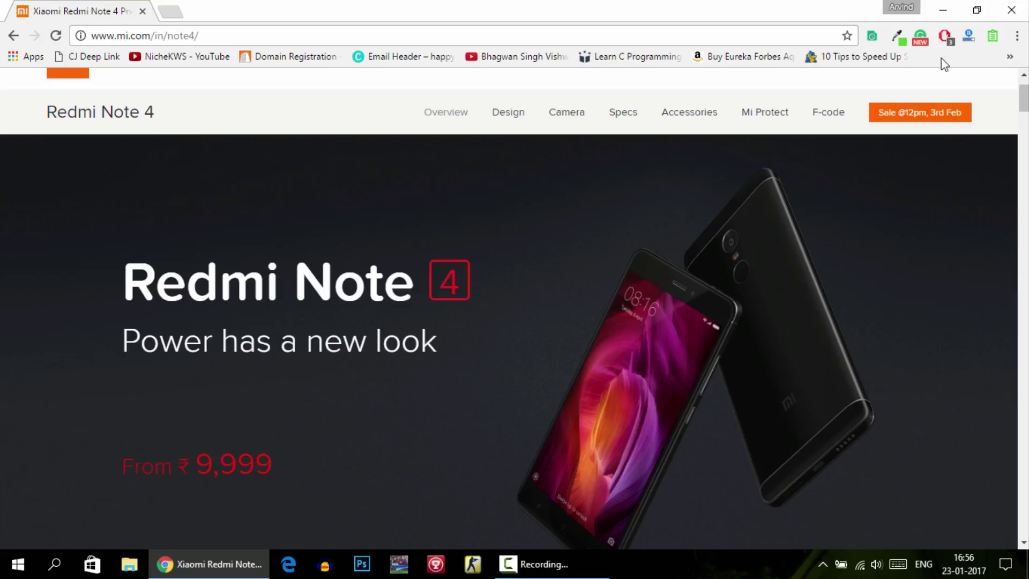
Step: From the Flash Sale Helper toolbar popup, open Flipkart's listing for a Redmi Note 4 variant
scroll(915, 209, "down", 2)
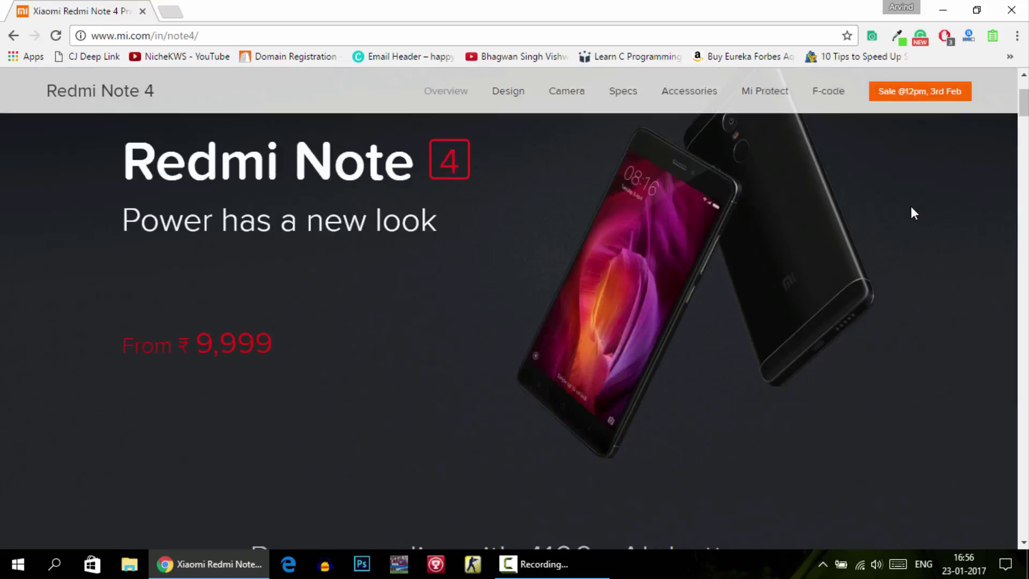
left_click(871, 37)
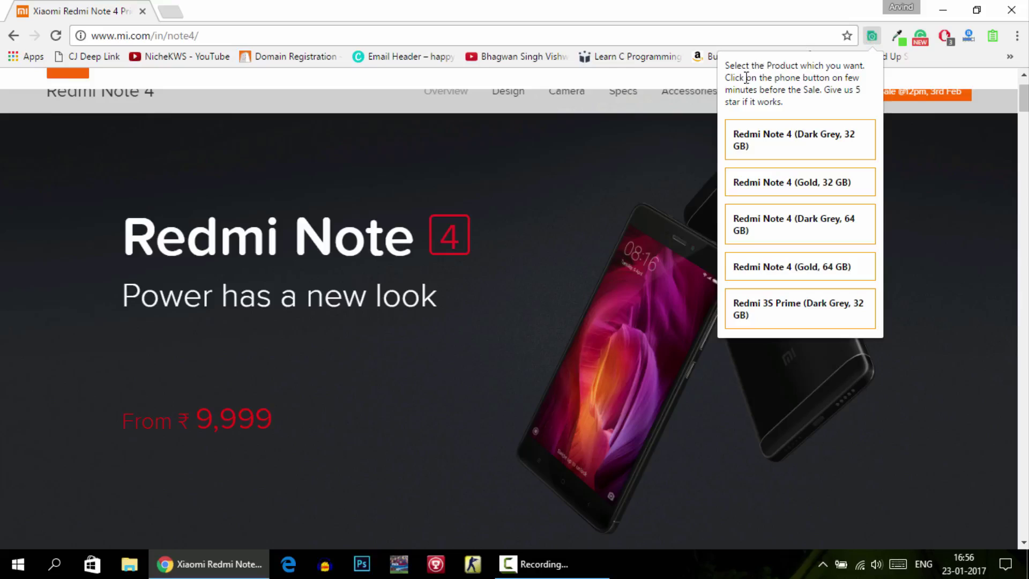
left_click_drag(727, 65, 865, 65)
left_click(824, 78)
left_click(857, 284)
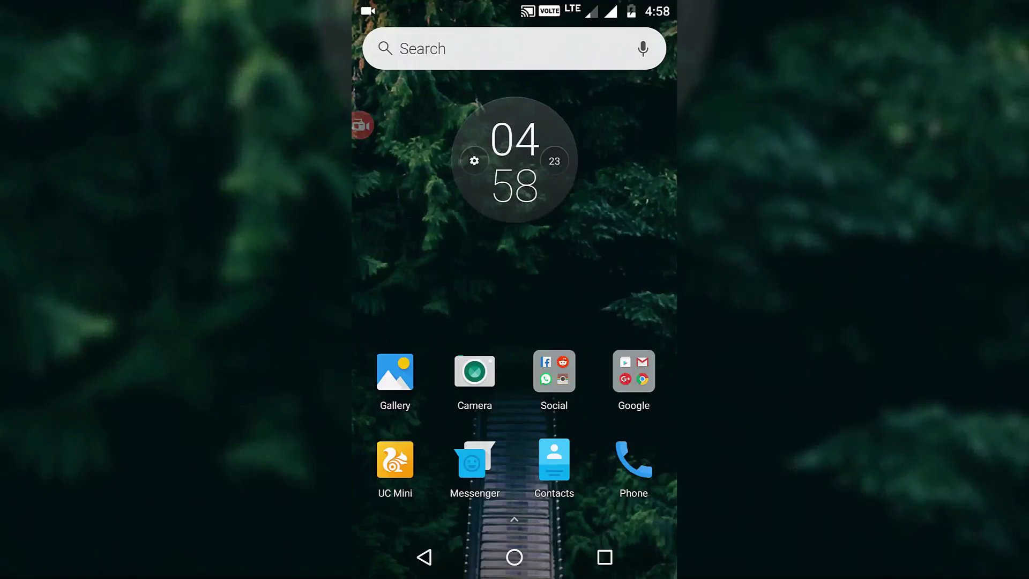
Step: Launch Play Store from the Google folder and bring up the installed Flash Sale Helper listing
left_click(633, 371)
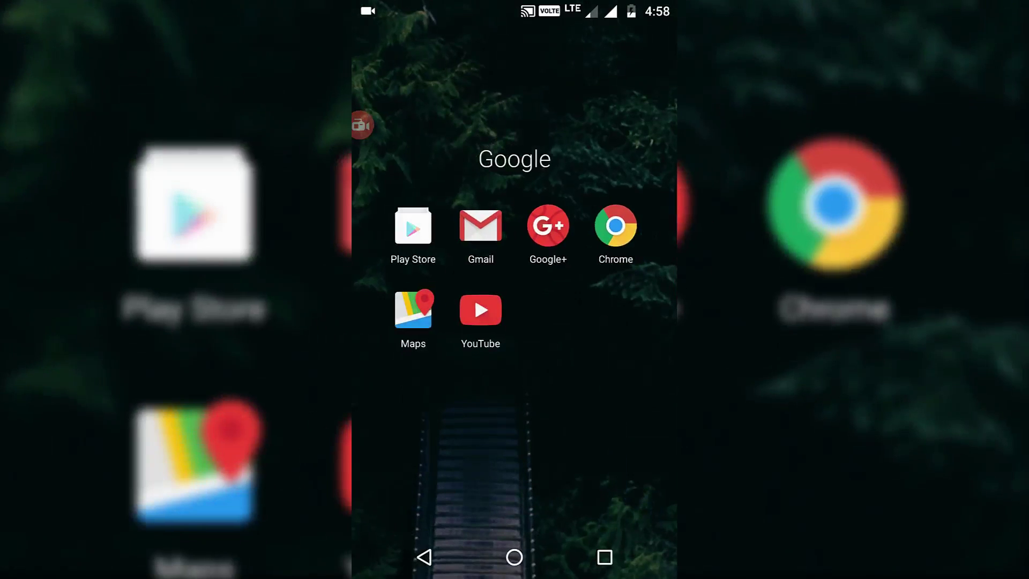
left_click(413, 225)
left_click(471, 51)
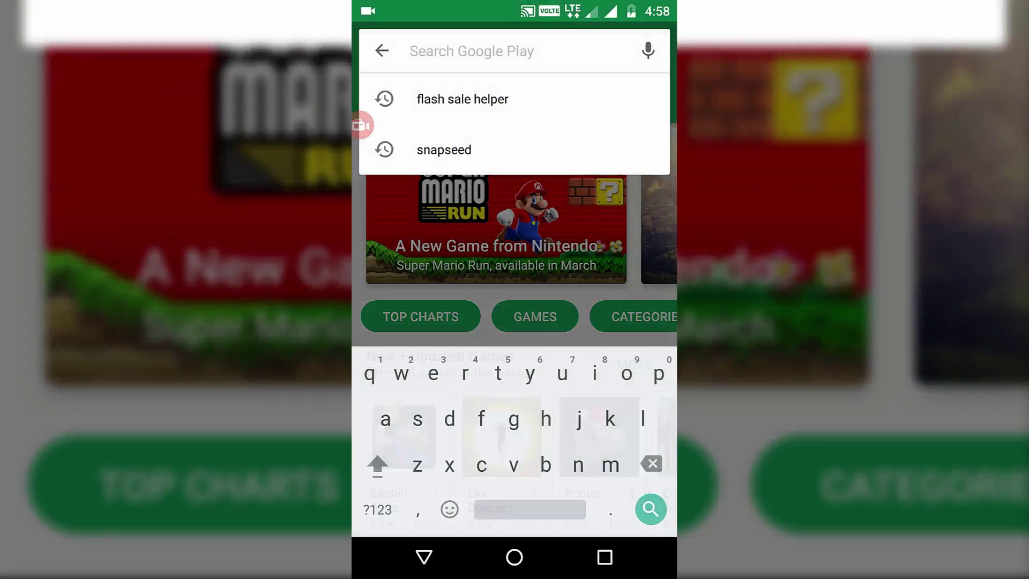
left_click(463, 99)
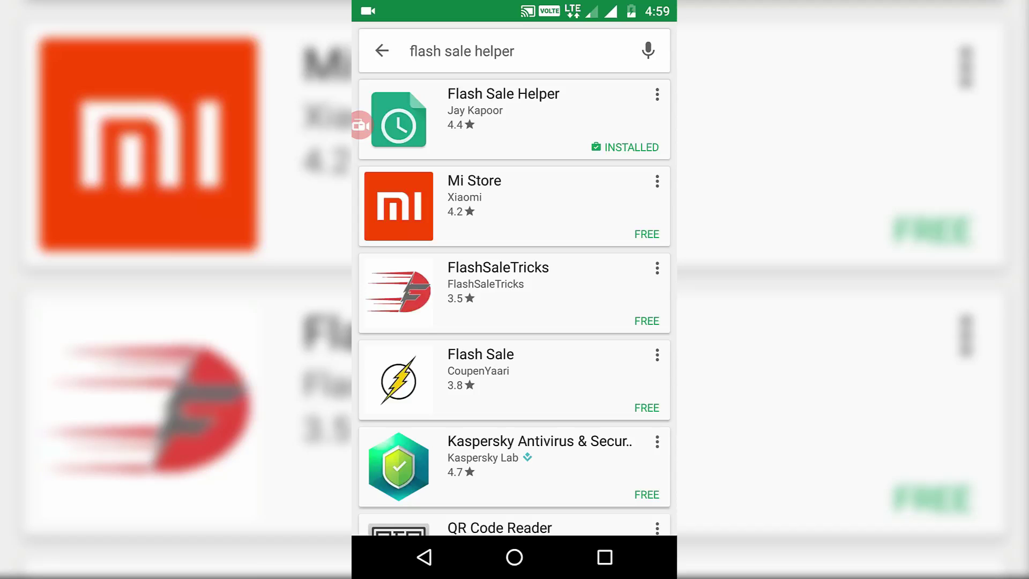
left_click(503, 119)
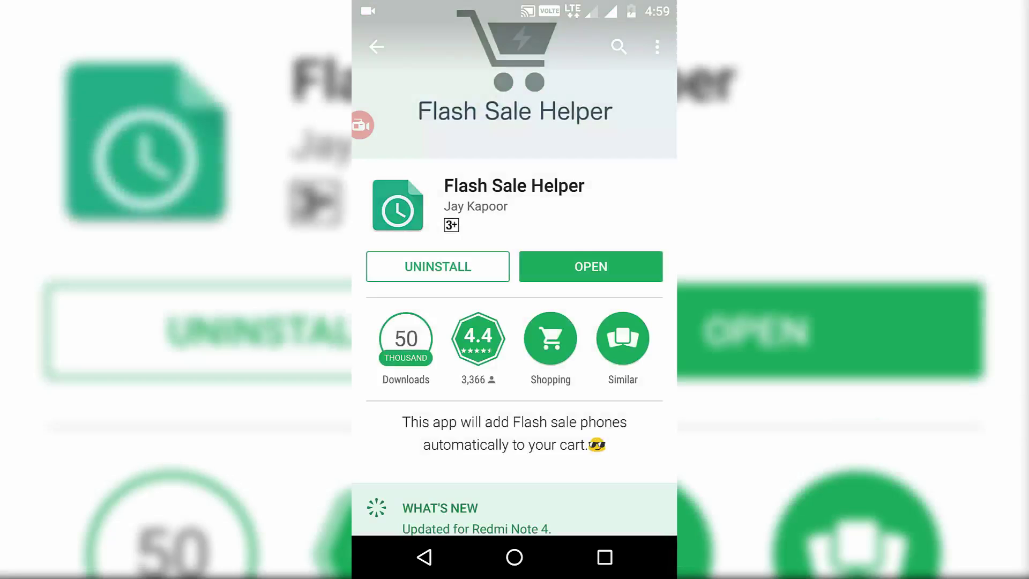
scroll(514, 322, "down", 3)
scroll(514, 322, "up", 2)
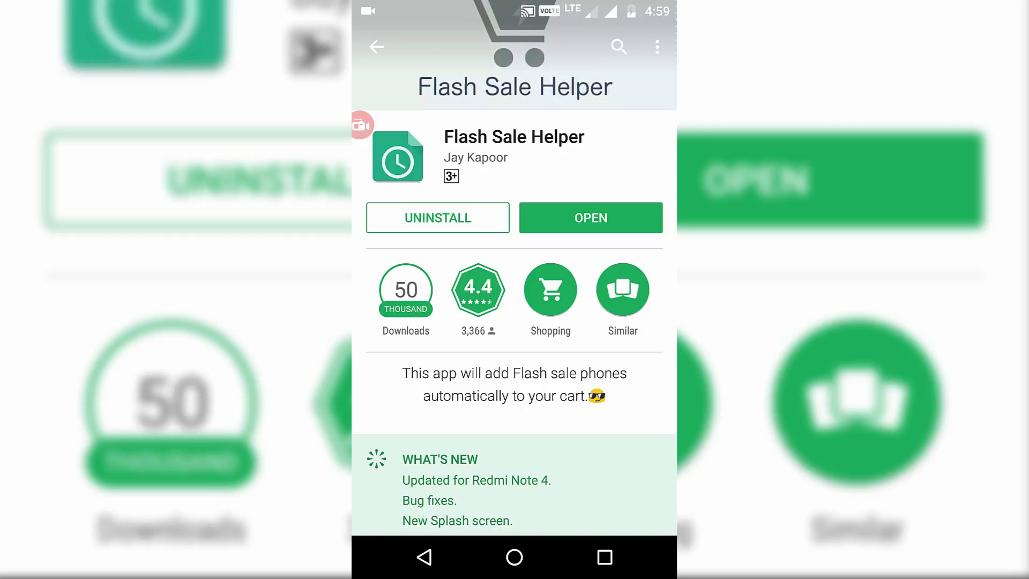
scroll(515, 322, "down", 4)
scroll(514, 321, "up", 5)
scroll(514, 321, "down", 7)
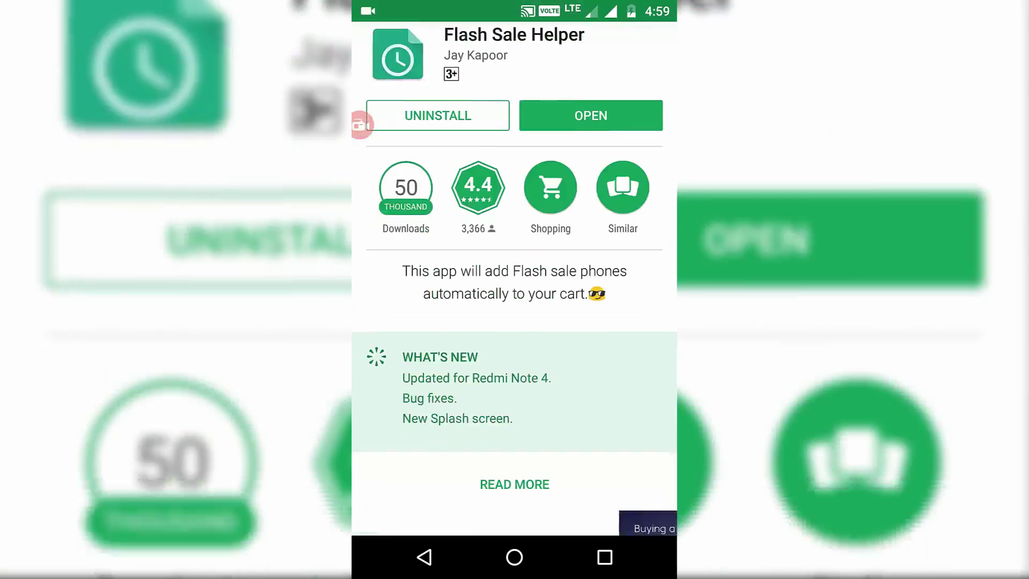
scroll(514, 279, "down", 2)
Step: Enlarge the 'Updated for Redmi note 4' screenshot on the Flash Sale Helper listing
left_click(482, 255)
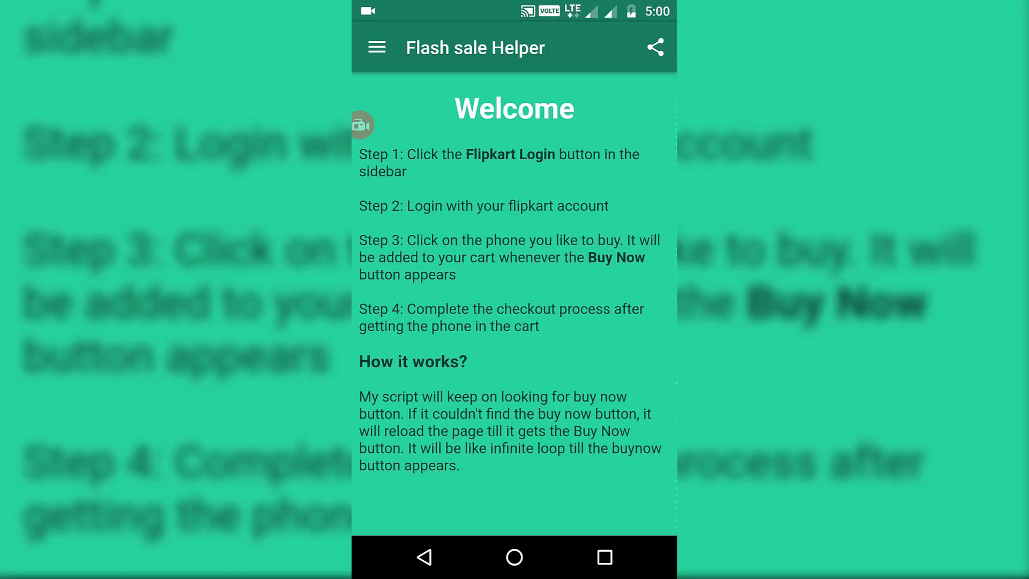
Step: Load Flipkart Login from the app menu, then pick Redmi Note 4 D.Grey 32GB from Upcoming Phones
left_click(376, 47)
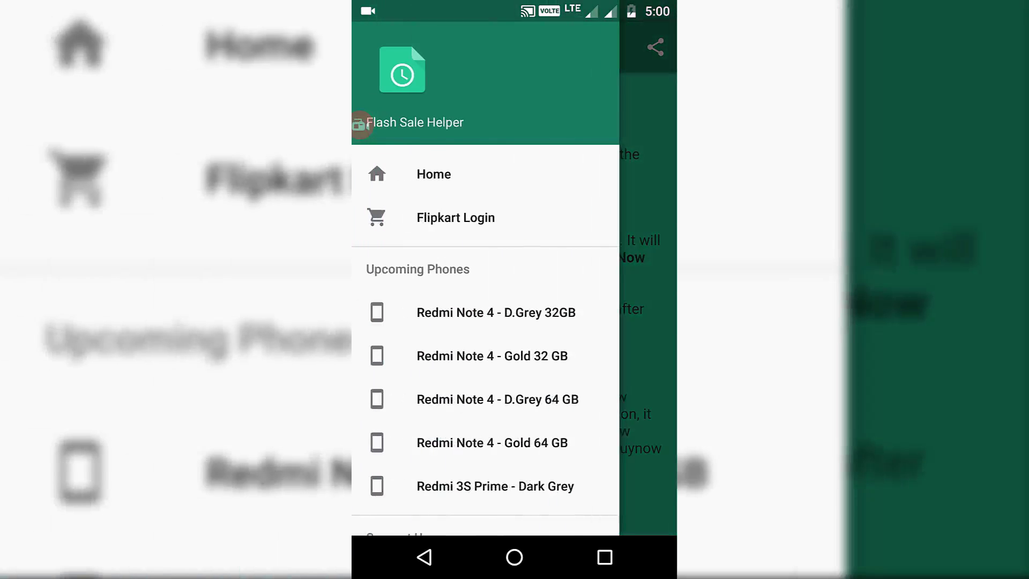
left_click(455, 217)
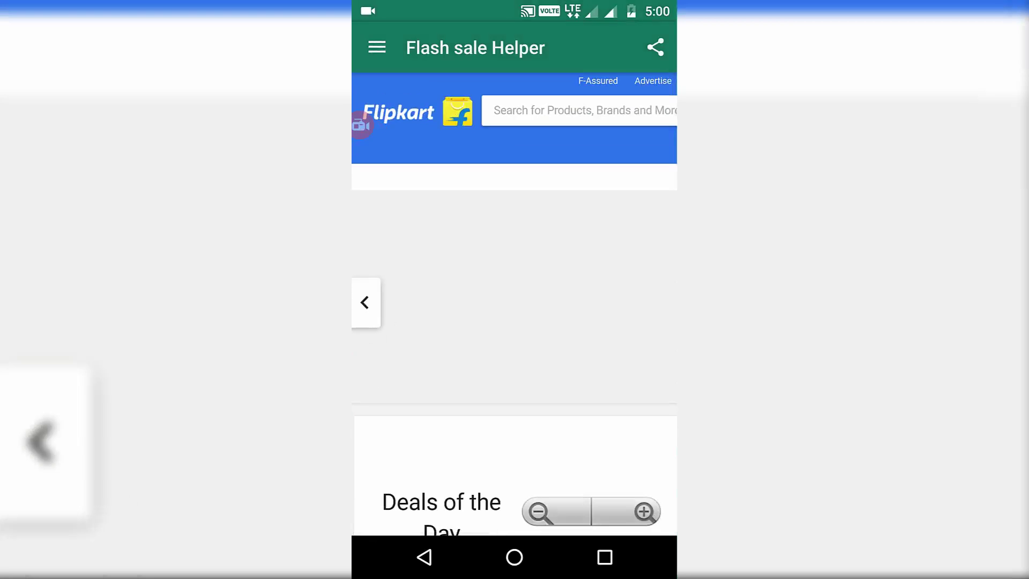
left_click(377, 47)
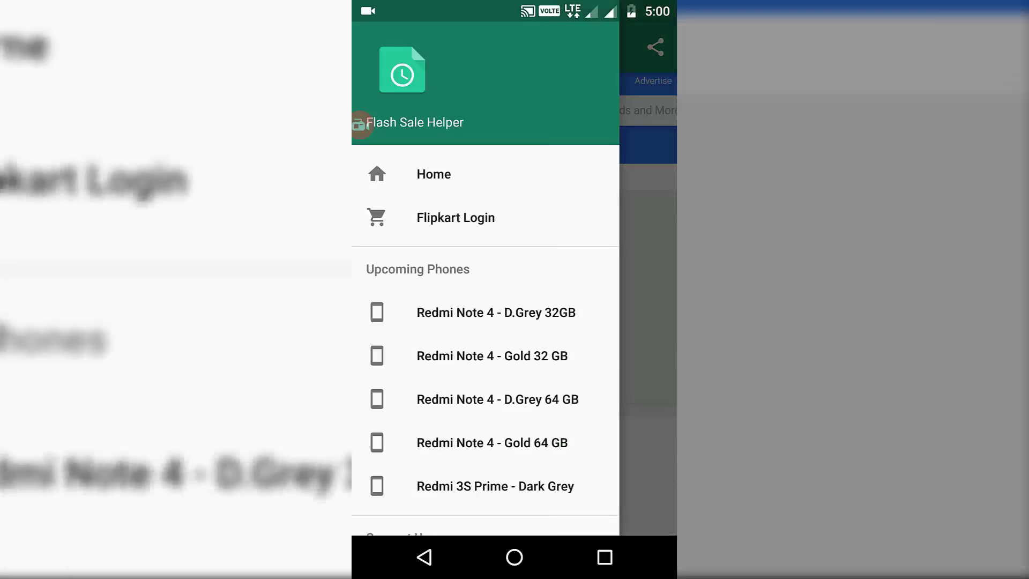
scroll(484, 268, "down", 3)
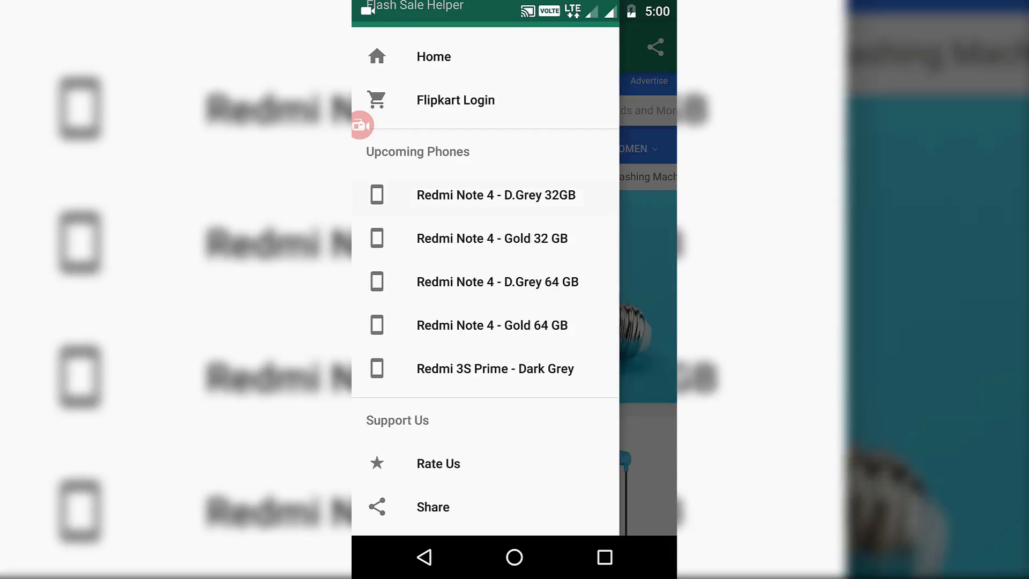
left_click(495, 195)
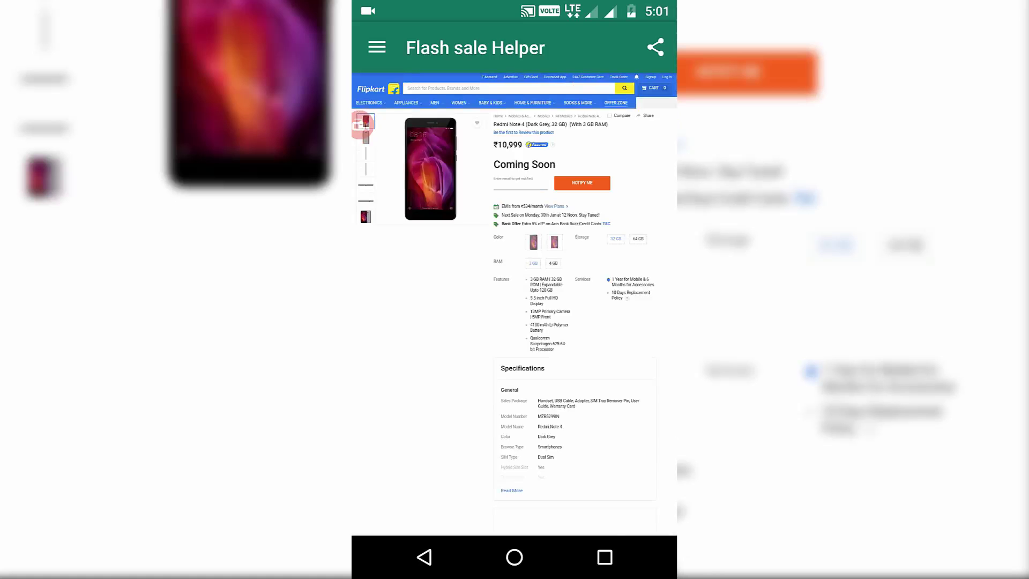
Step: Scroll the Flipkart Redmi Note 4 Dark Grey 32 GB page, still Coming Soon at ₹10,999
scroll(514, 302, "down", 1)
scroll(515, 303, "up", 1)
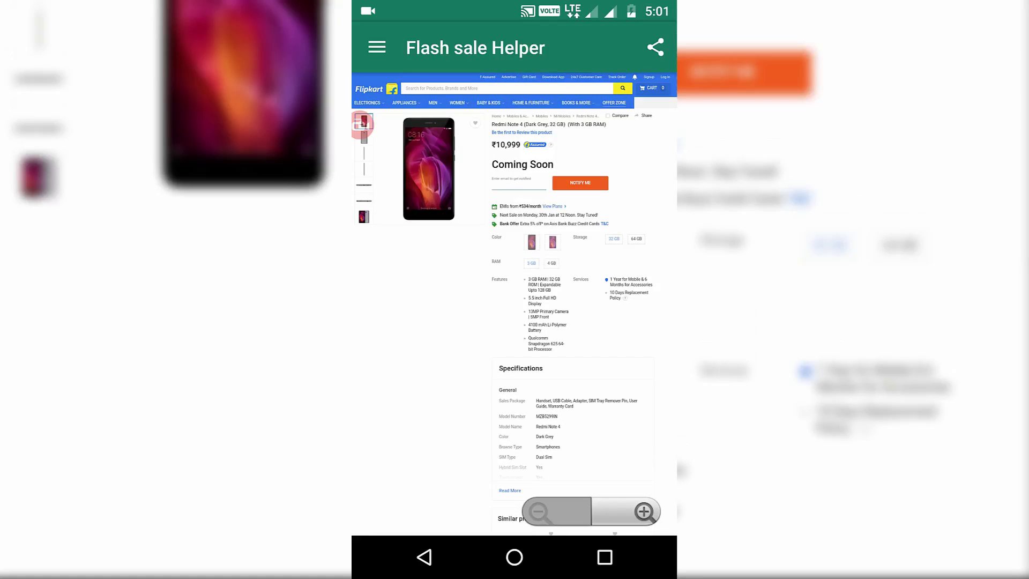